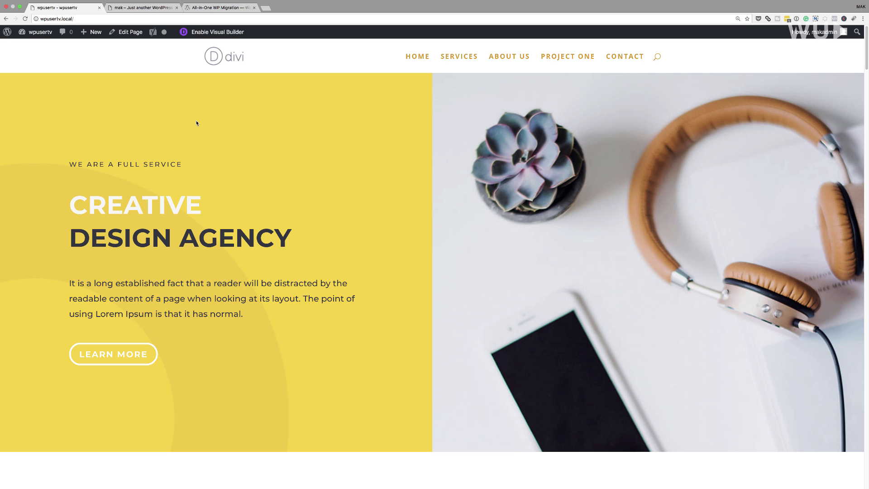
Open the wpusertv Services page and scroll through its intro, Team, Categories and portfolio grid.
left_click(473, 59)
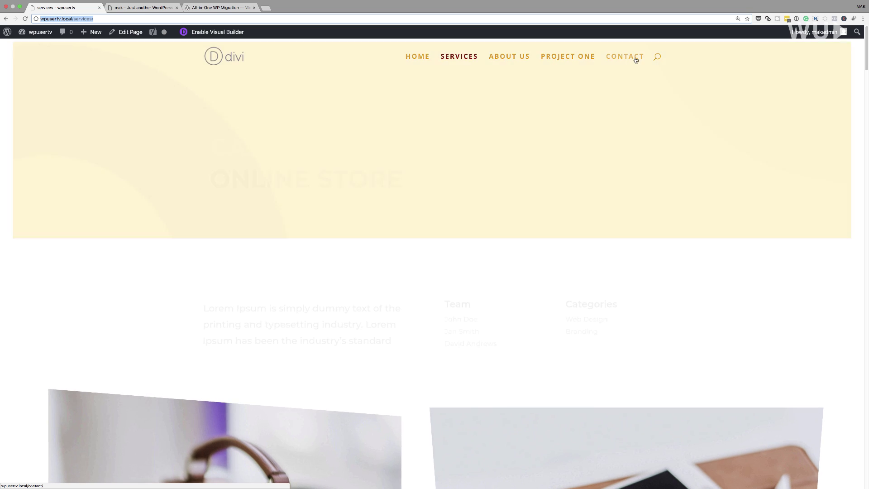
scroll(452, 186, "down", 4)
scroll(454, 187, "down", 12)
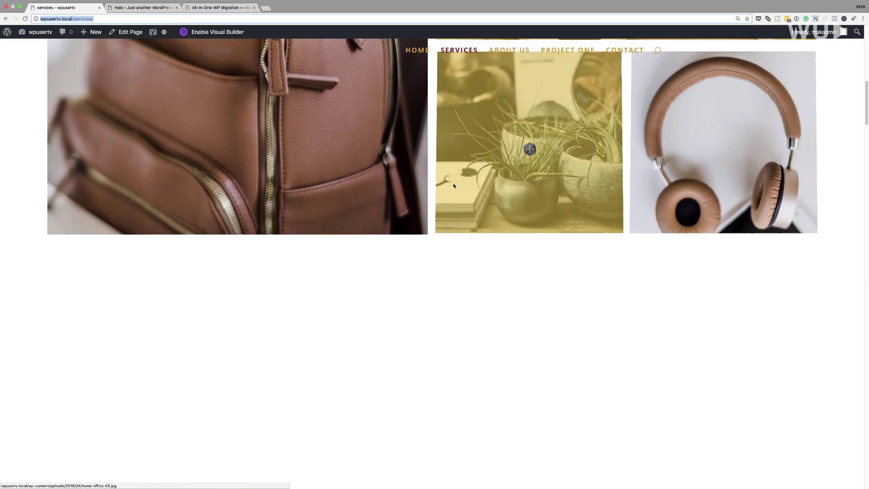
scroll(454, 186, "up", 11)
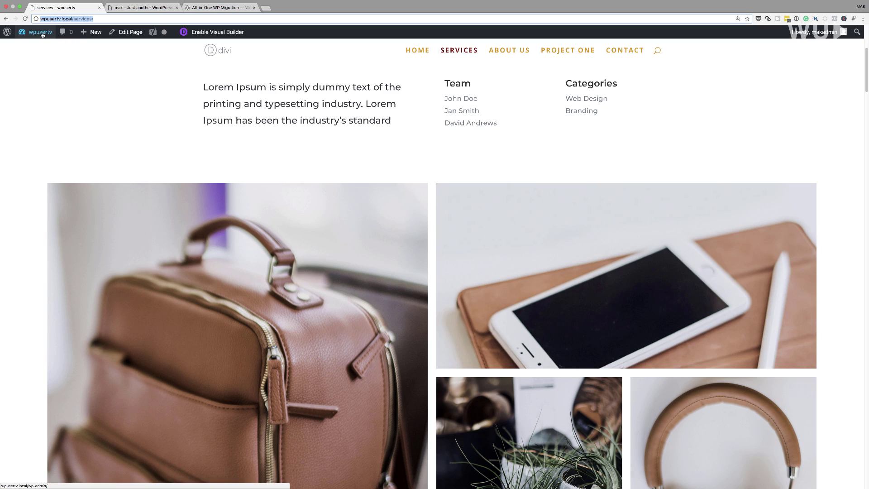
Search Add New plugins for 'all in one', then install and activate All-in-One WP Migration on wpusertv.
mouse_move(38, 33)
left_click(38, 48)
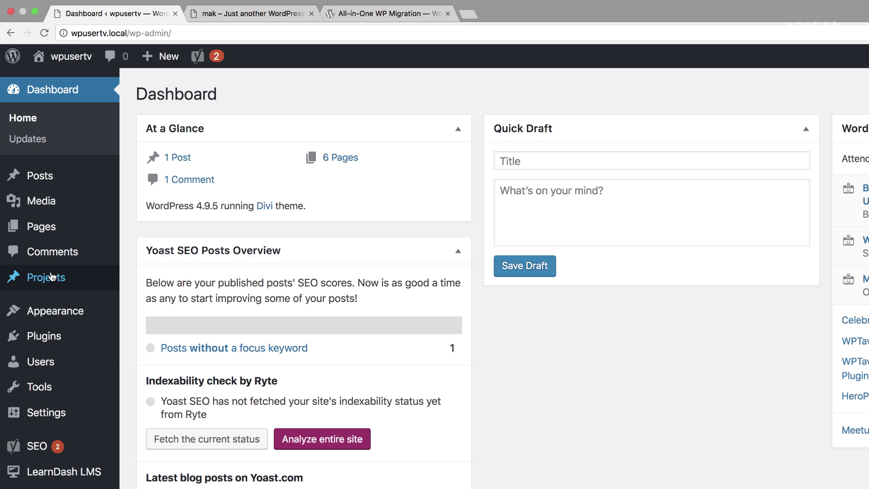
mouse_move(51, 338)
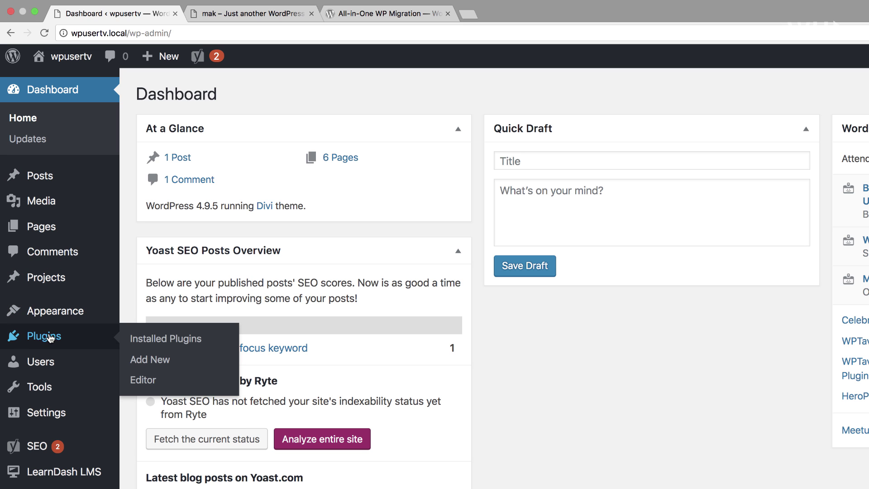
left_click(165, 362)
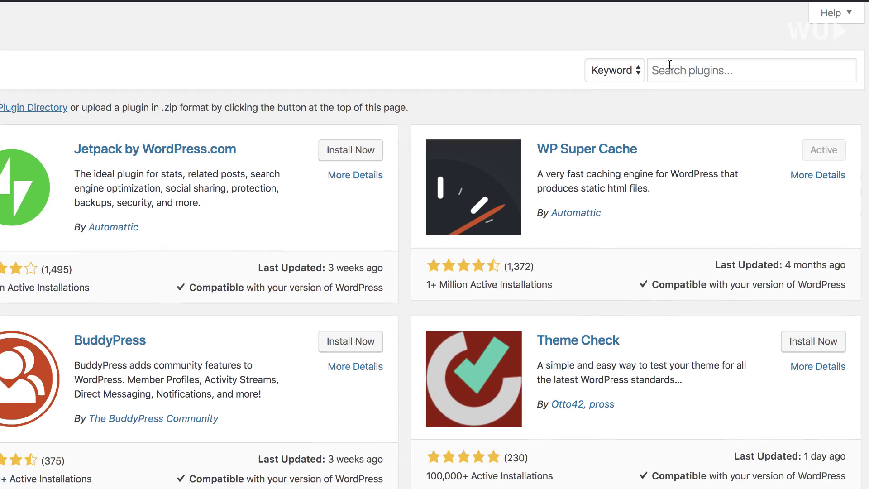
left_click(672, 69)
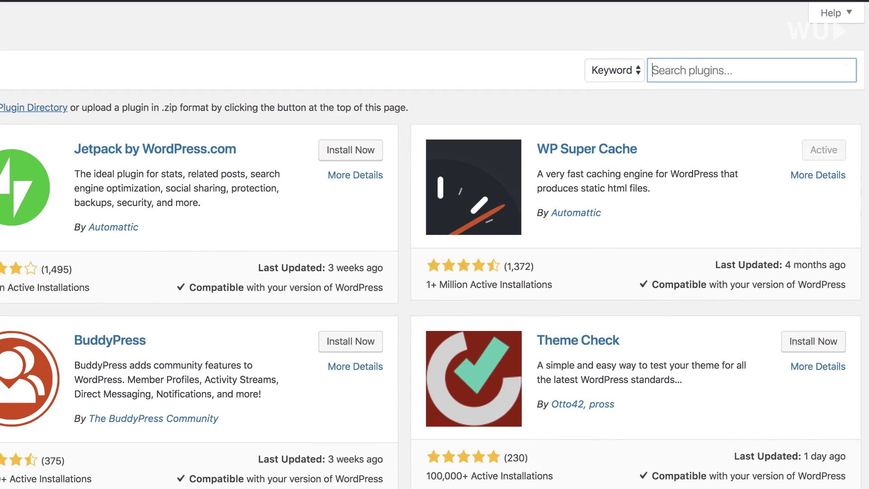
type("all in one")
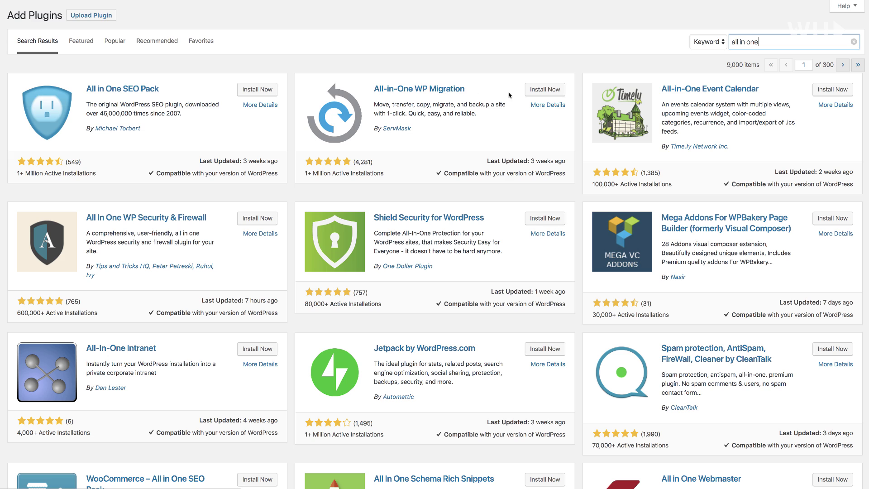
left_click(551, 90)
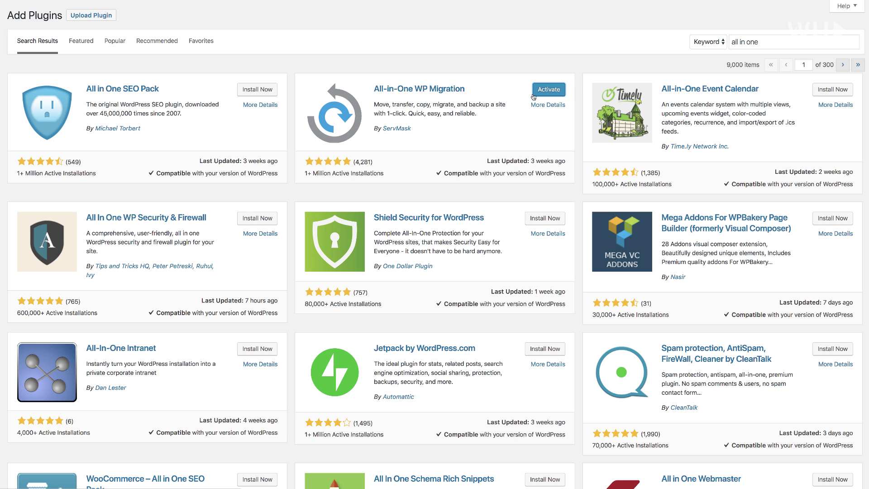
left_click(555, 91)
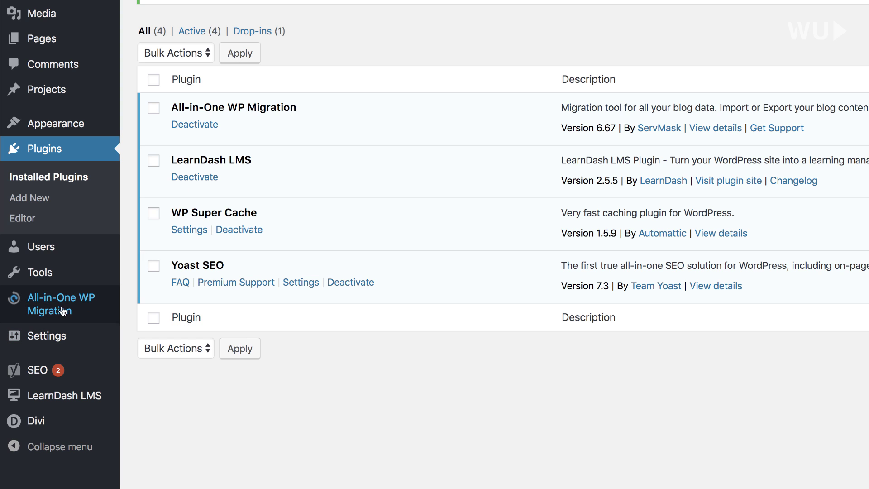
mouse_move(61, 313)
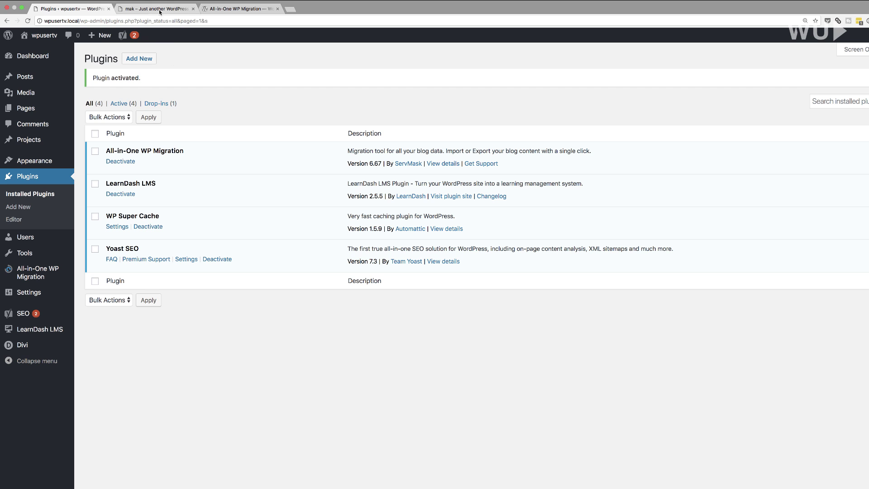
Load mak.local/wp-admin in the mak tab and log in to its admin.
left_click(159, 9)
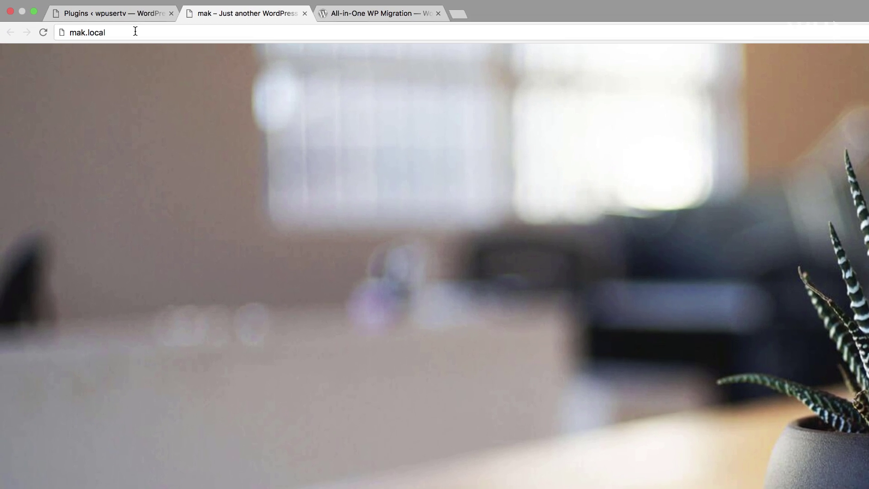
left_click(84, 20)
left_click(84, 21)
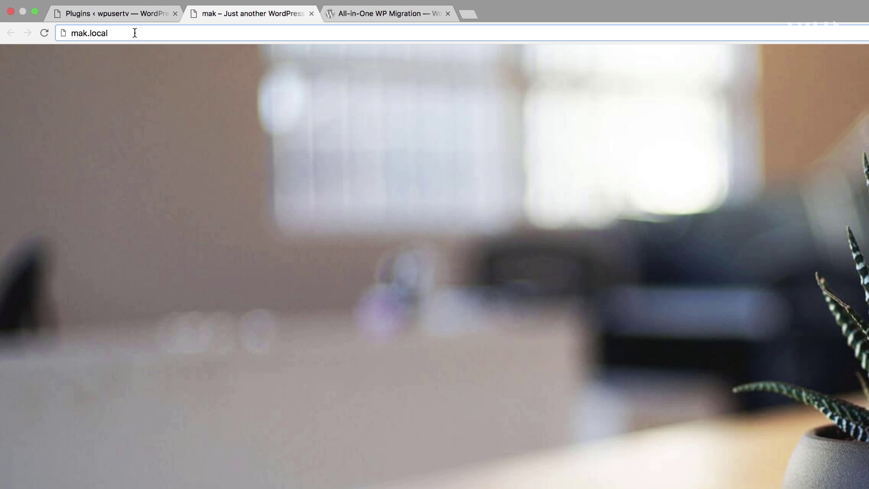
type("/wp-admin")
key("Return")
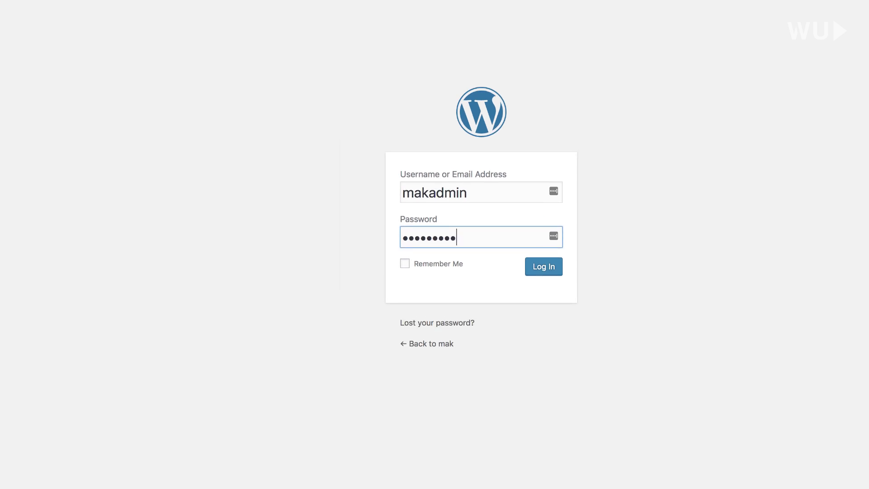
key("Return")
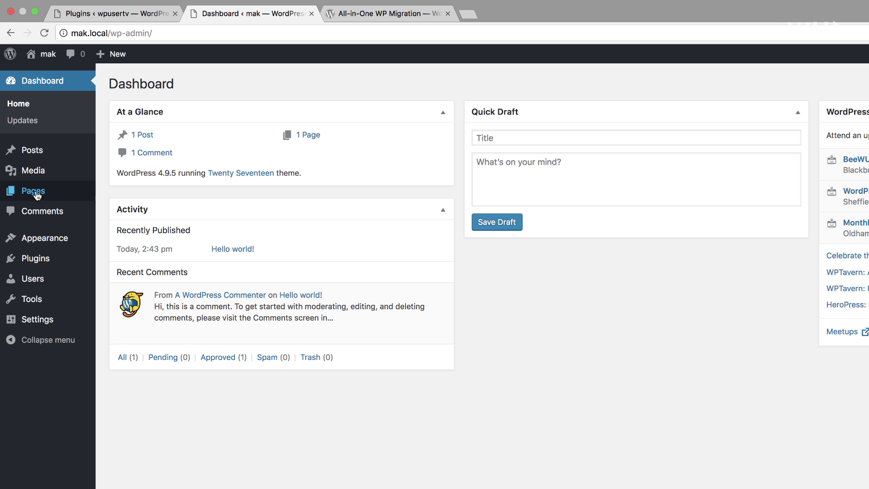
Find All-in-One WP Migration in mak.local's plugin directory, then install and activate it.
mouse_move(40, 259)
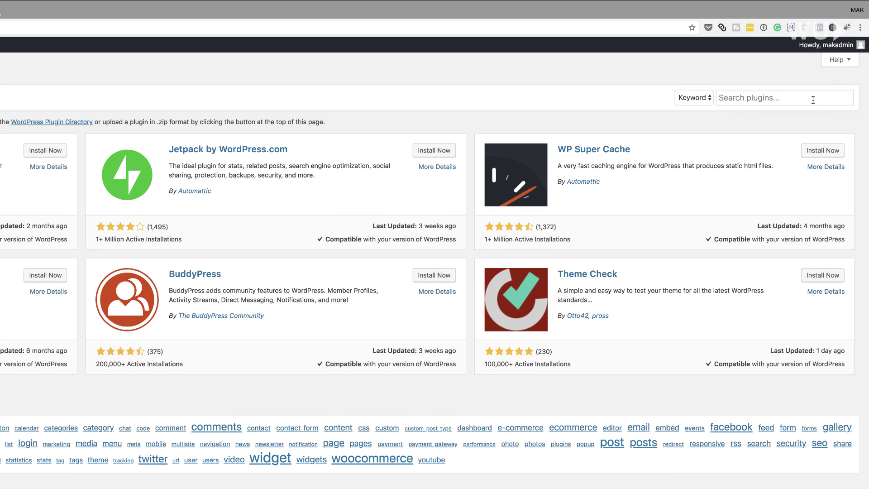
left_click(813, 100)
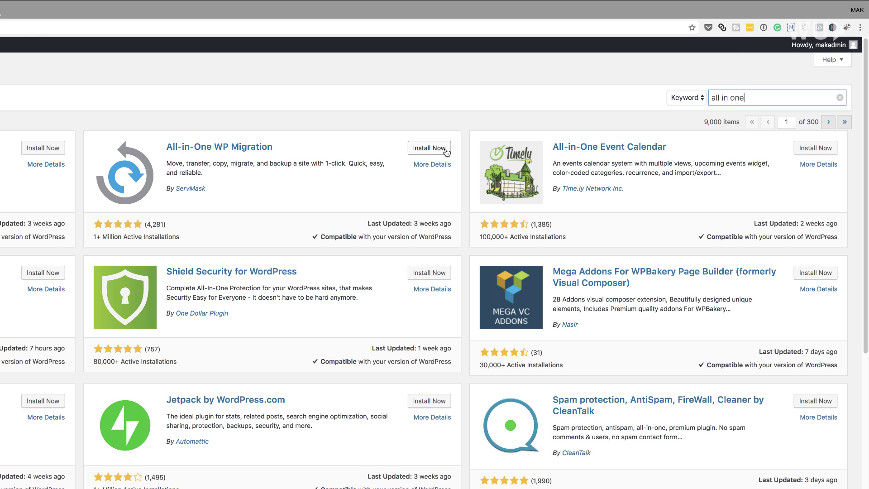
left_click(446, 151)
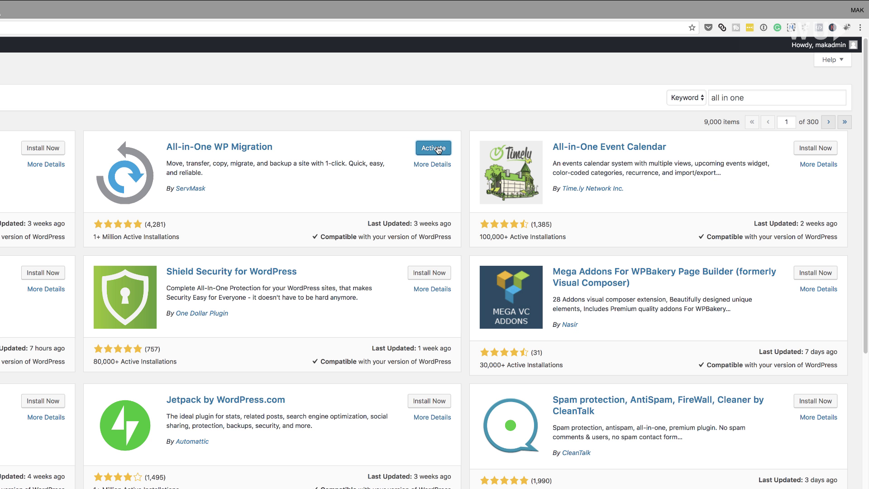
left_click(433, 148)
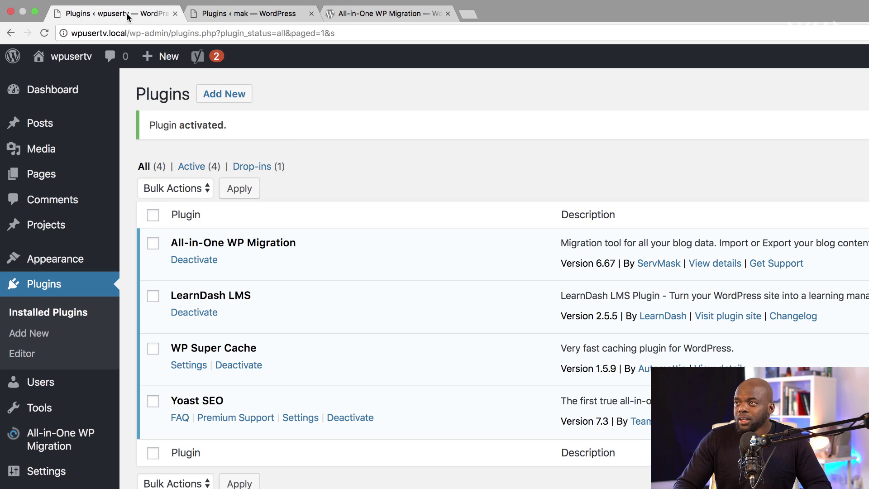
Open the wpusertv homepage via Visit Site in a new tab, scroll it, then return to the Plugins list.
mouse_move(70, 57)
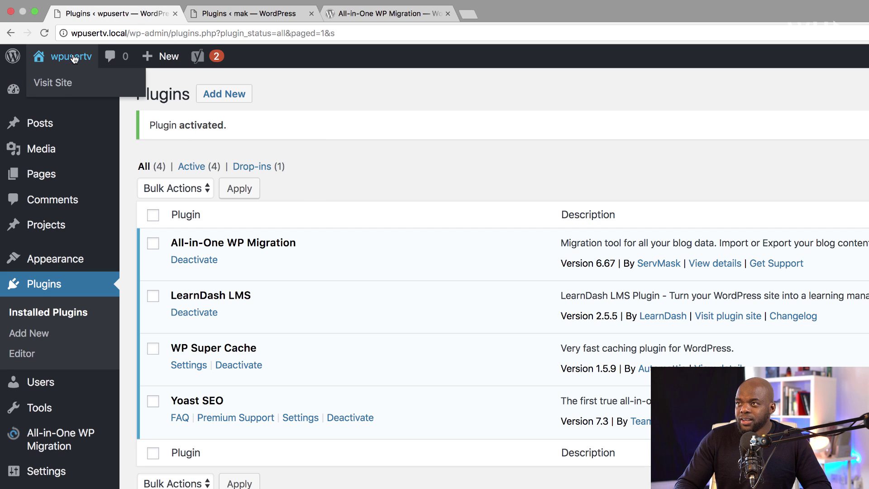
left_click(66, 86, "super")
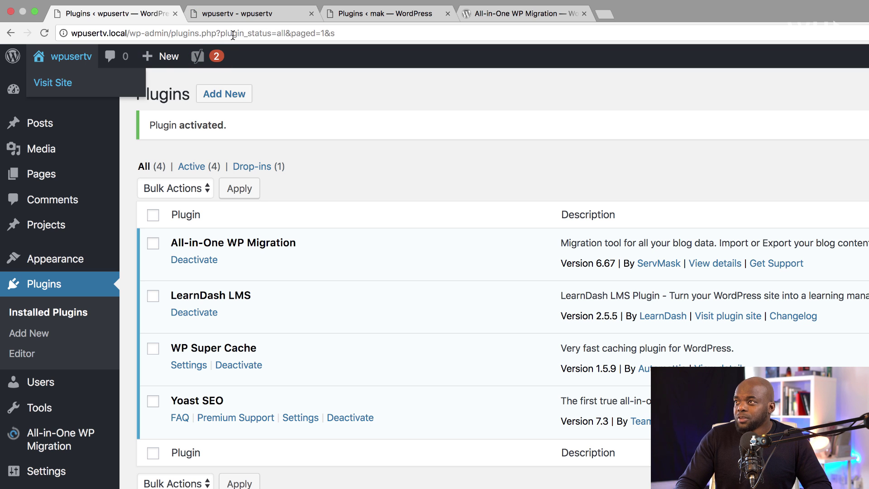
left_click(272, 16)
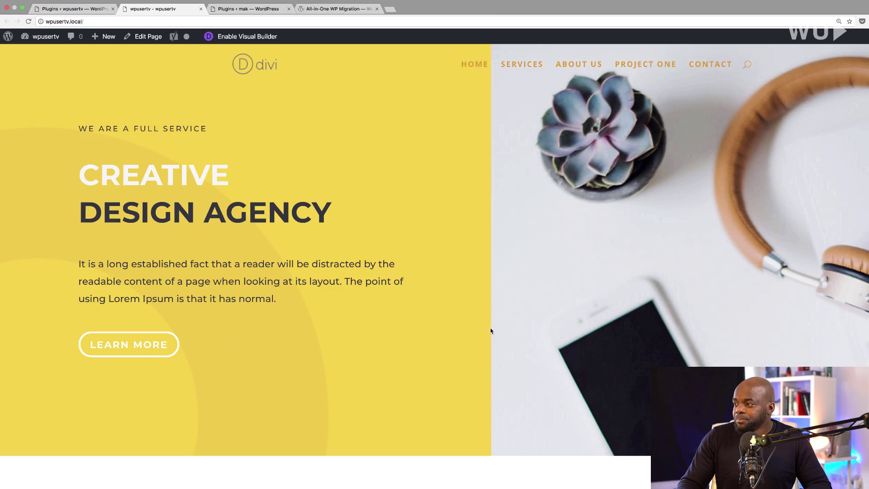
scroll(432, 290, "down", 5)
scroll(432, 290, "down", 10)
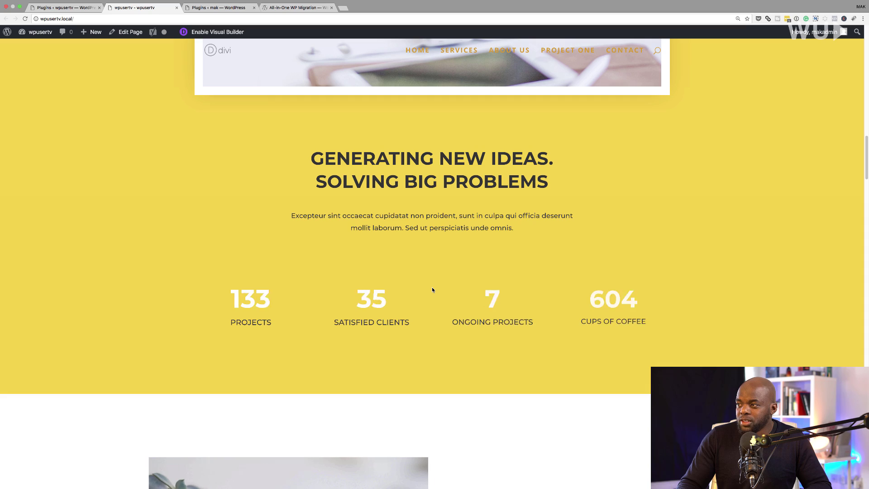
scroll(432, 290, "up", 15)
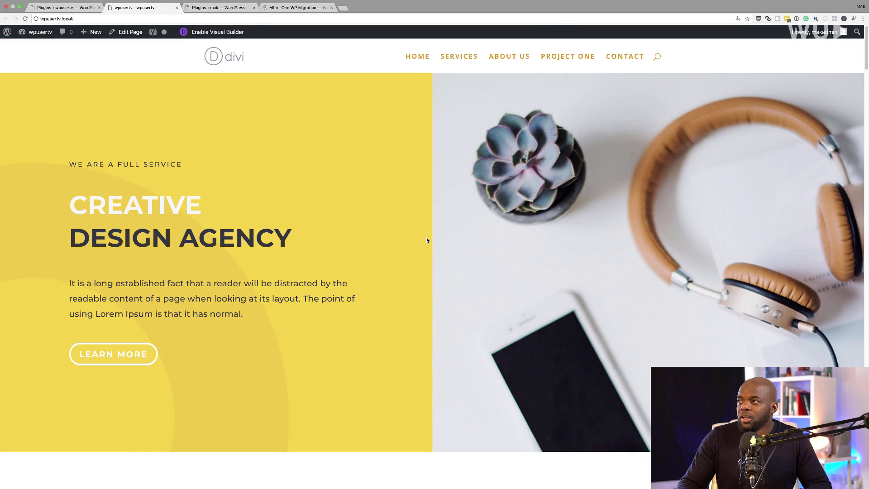
left_click(64, 8)
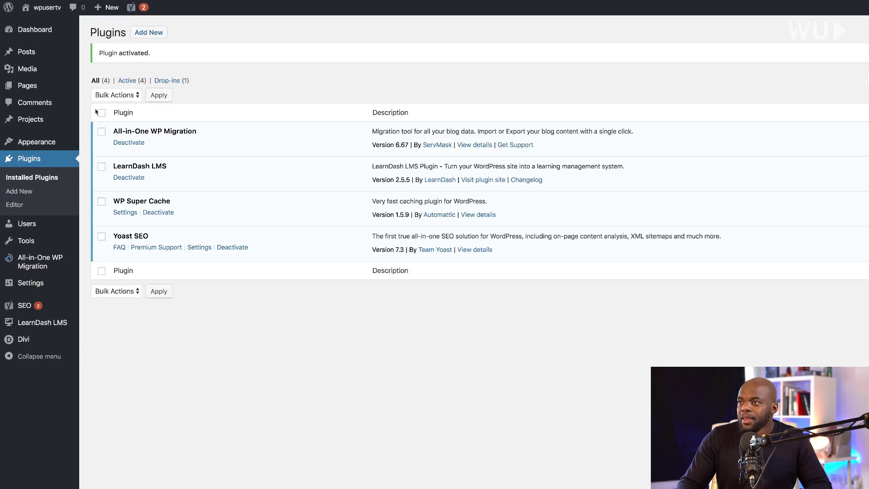
Export wpusertv.local to File, download the 96 MB .wpress archive, and close the dialog.
mouse_move(44, 267)
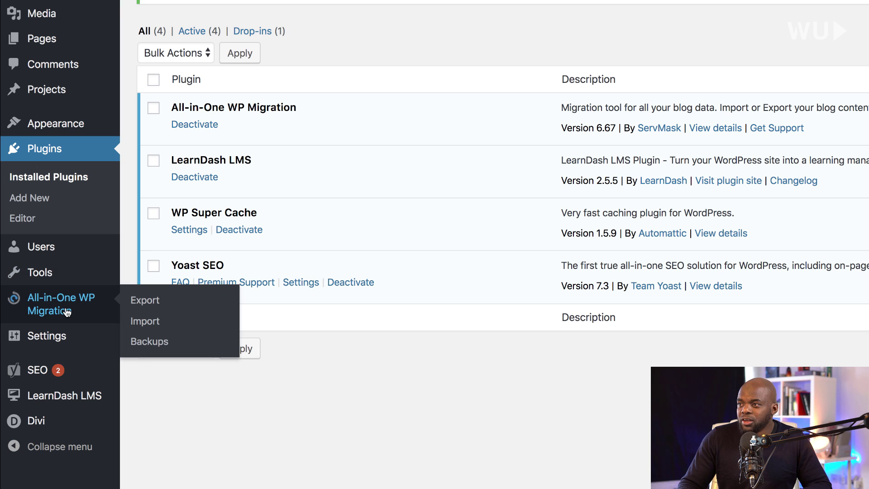
left_click(154, 302)
scroll(151, 330, "up", 3)
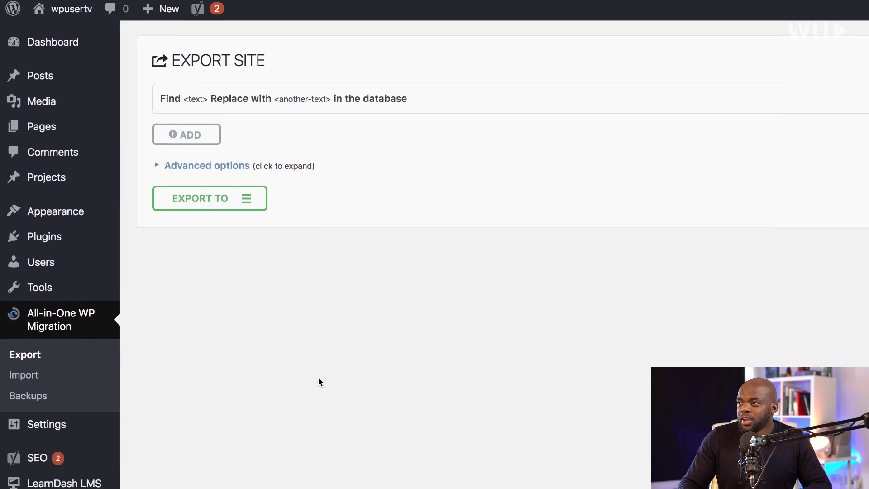
left_click(245, 203)
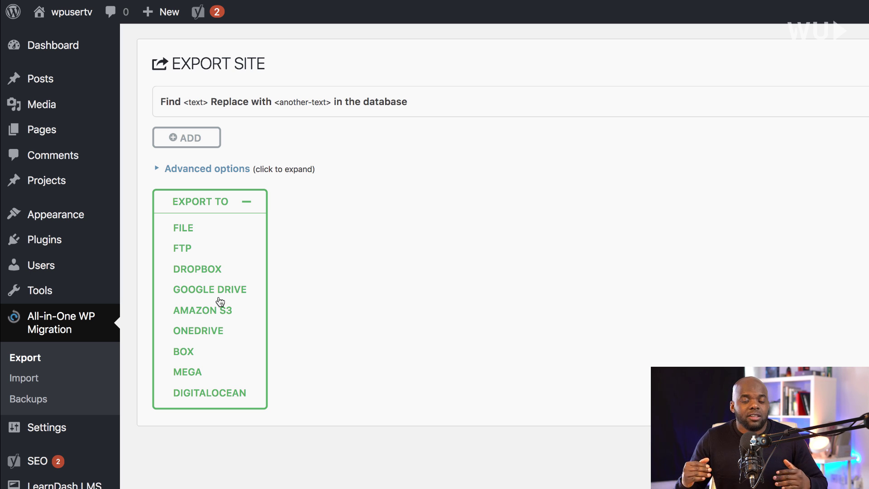
left_click(189, 226)
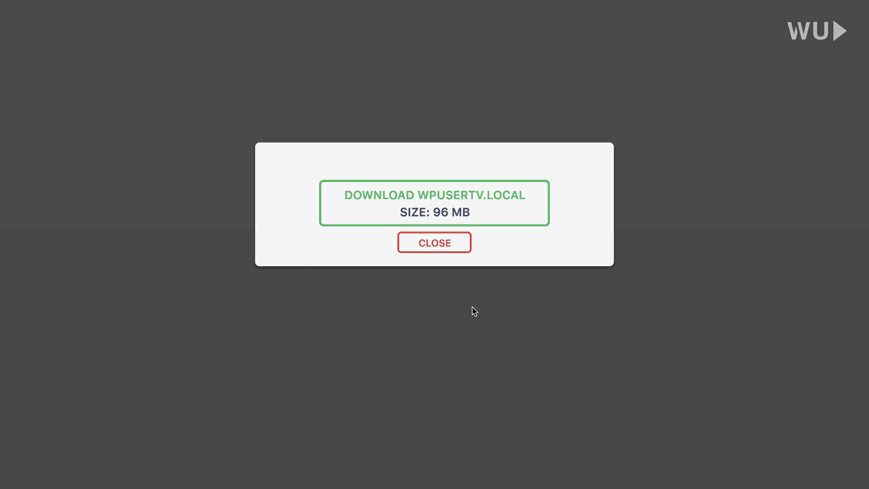
left_click(493, 210)
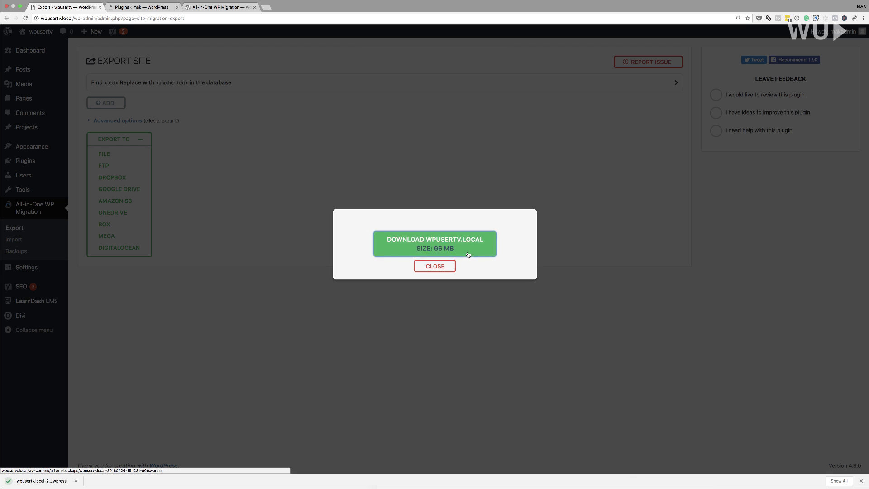
left_click(428, 271)
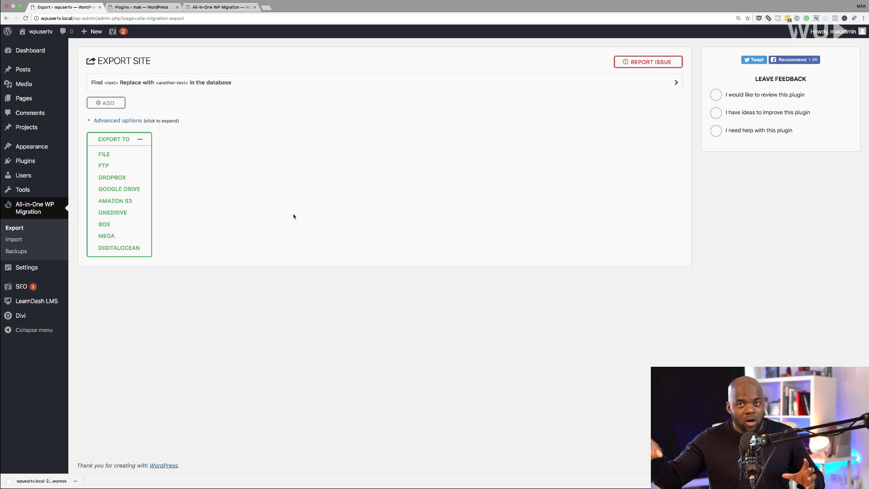
From mak's Plugins page, open the mak.local front page in a new tab, scroll it, then close it.
left_click(151, 9)
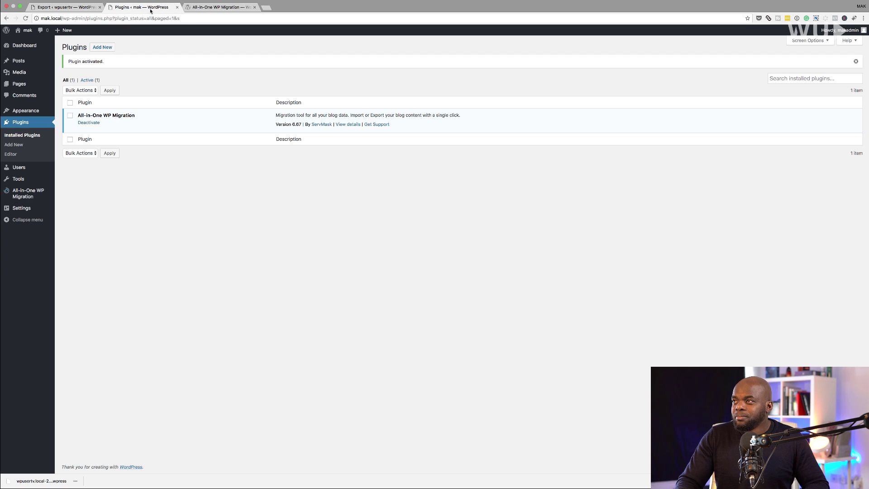
mouse_move(28, 45)
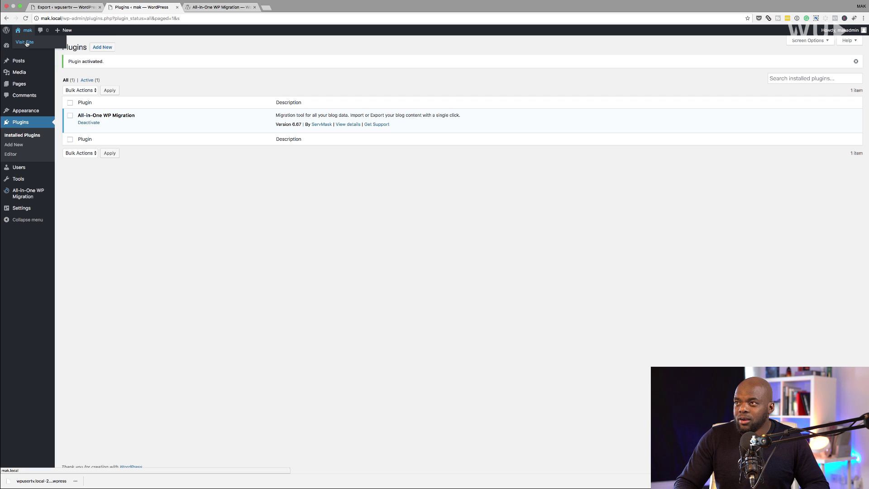
left_click(26, 42, "super")
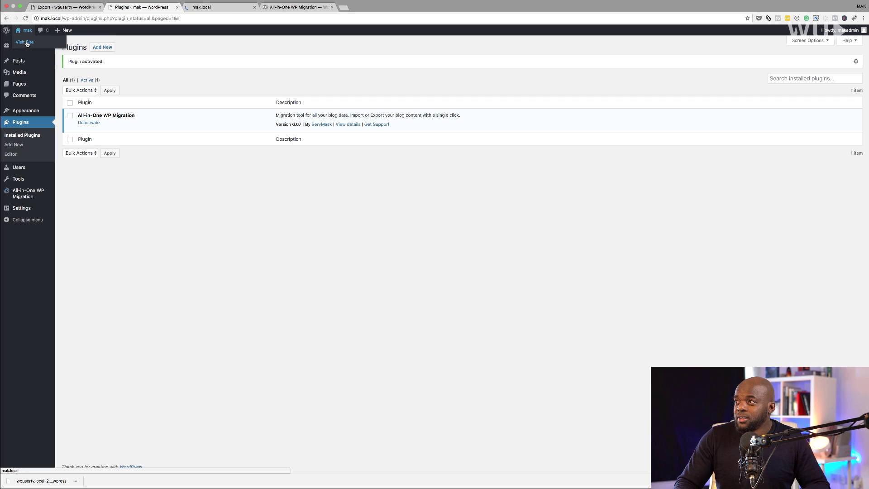
left_click(221, 7)
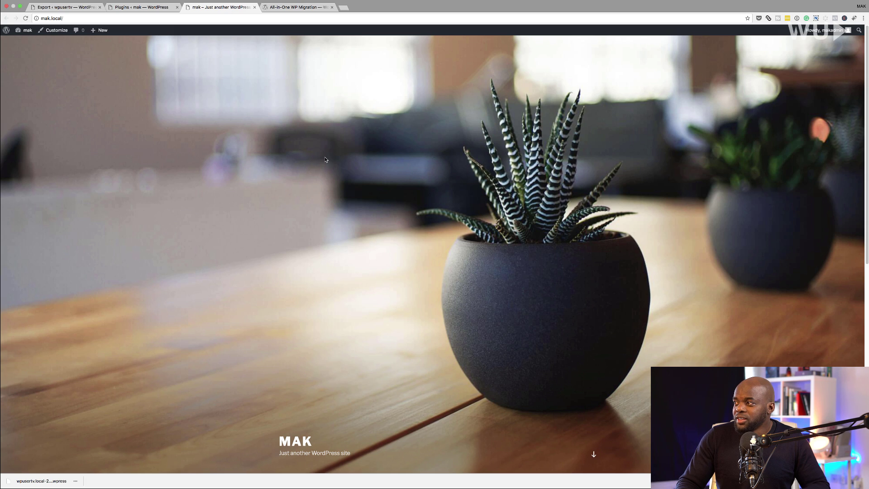
scroll(326, 283, "down", 8)
scroll(328, 278, "up", 8)
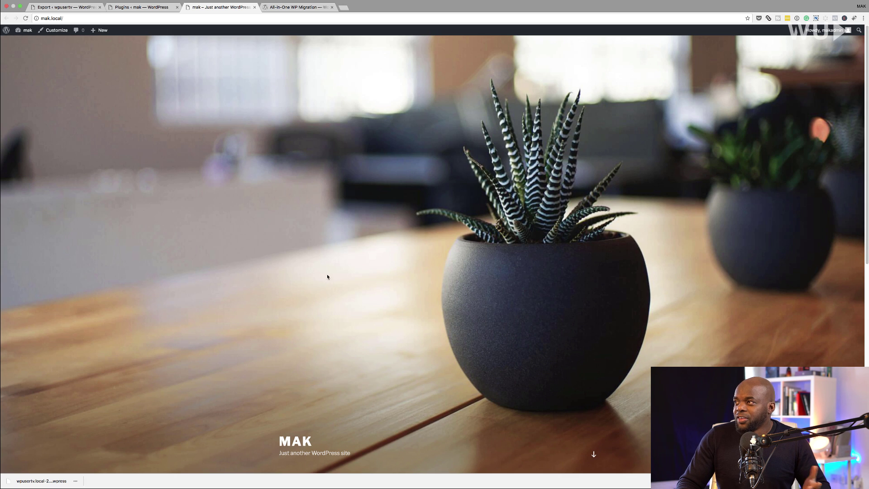
left_click(255, 7)
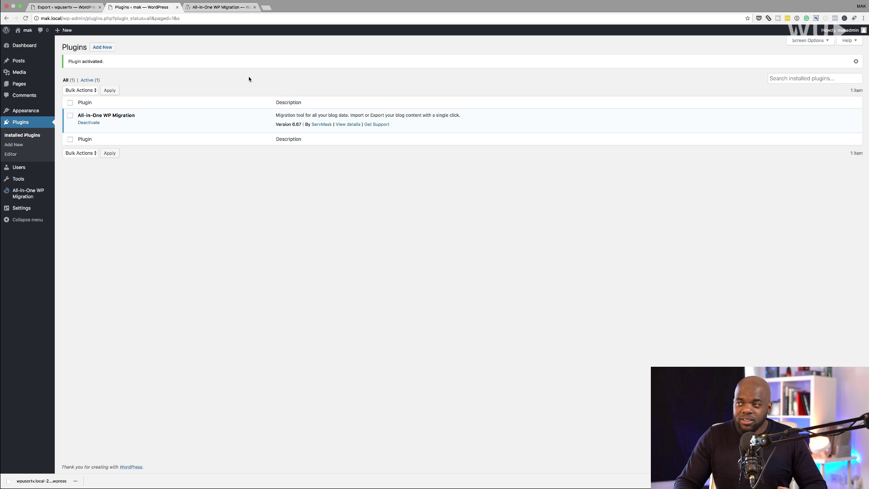
On All-in-One WP Migration's Import page, import From File the wpusertv .wpress backup from Downloads.
mouse_move(26, 197)
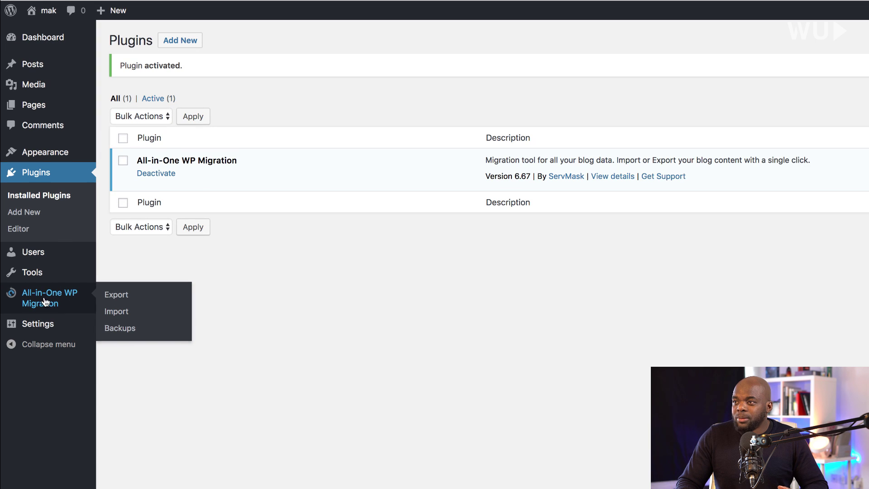
left_click(123, 317)
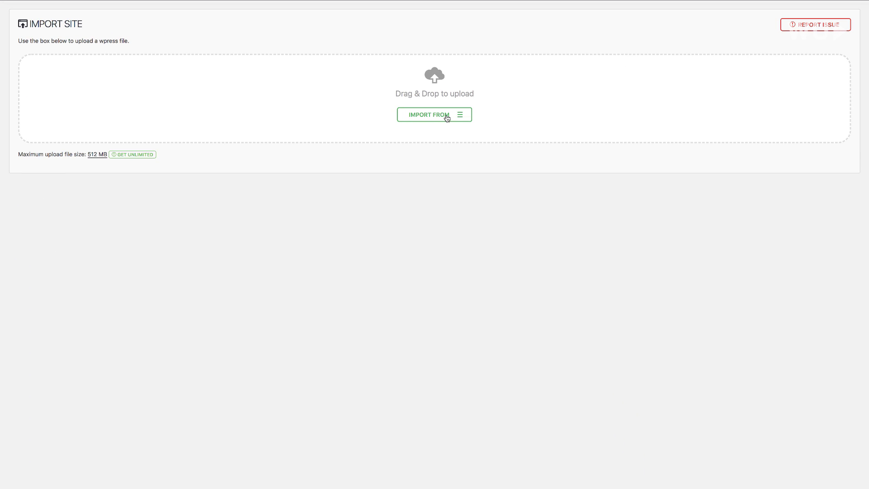
left_click(447, 118)
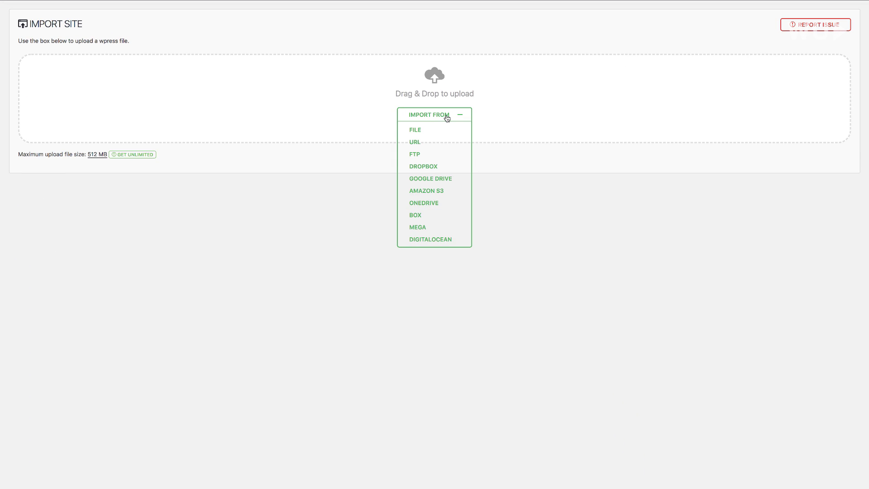
left_click(422, 132)
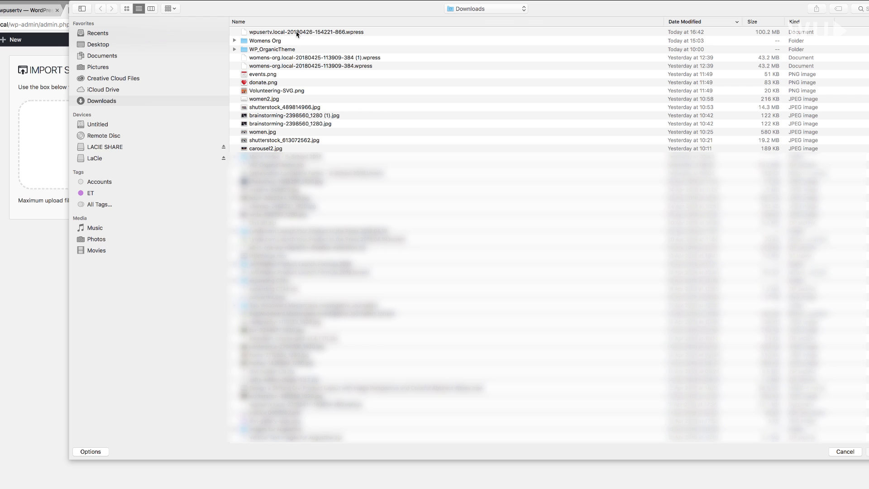
double_click(297, 32)
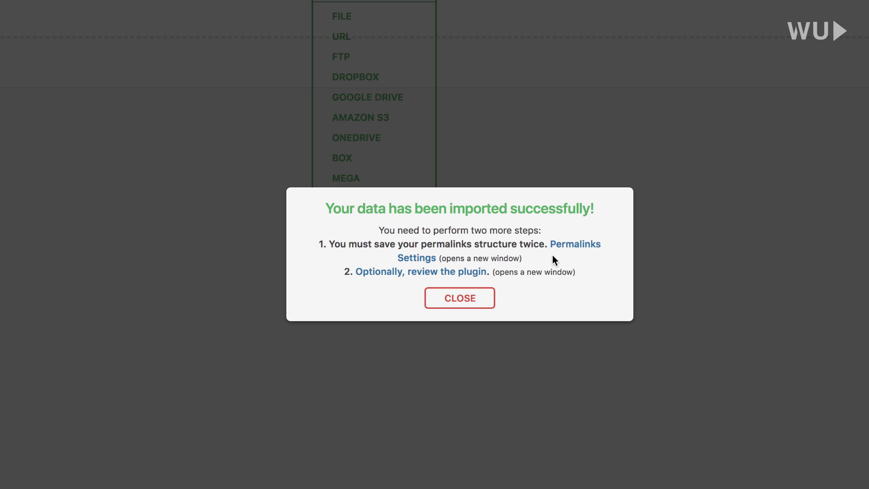
Close the import success message and enter the admin username and password on the login page.
left_click(466, 302)
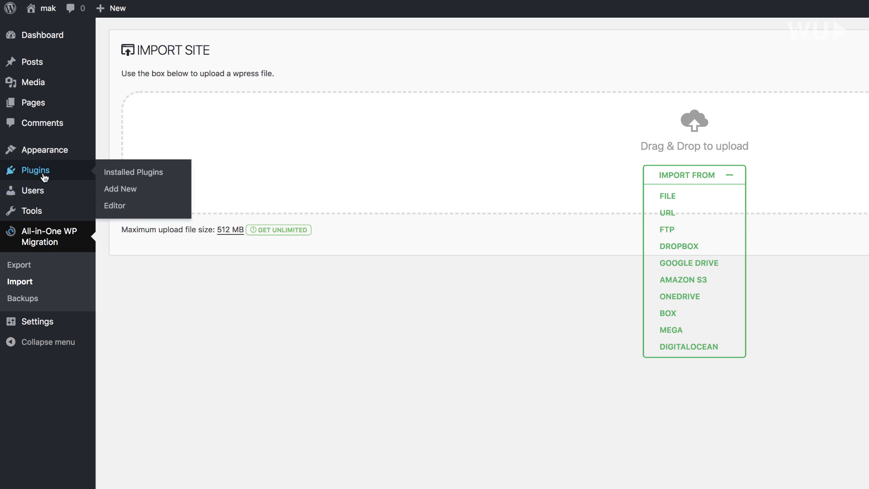
mouse_move(46, 175)
mouse_move(42, 326)
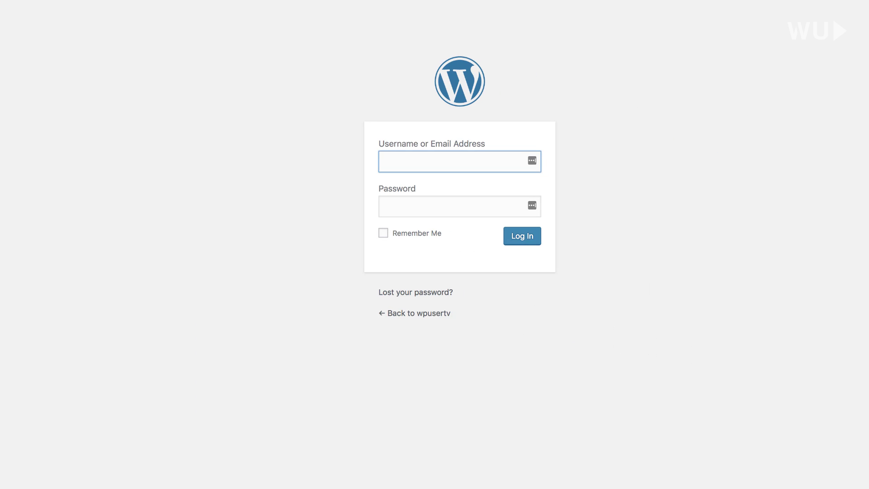
type("makadmin")
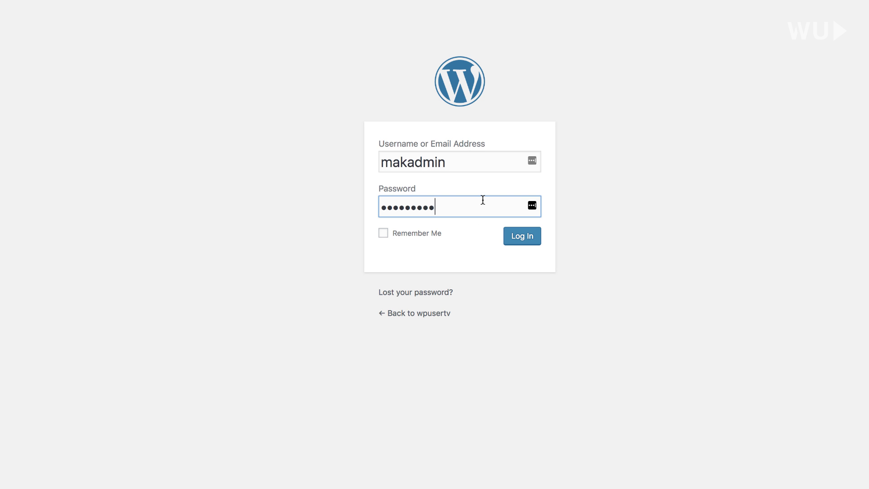
Log in, then toggle permalinks to Numeric and back to Post name and save.
left_click(519, 240)
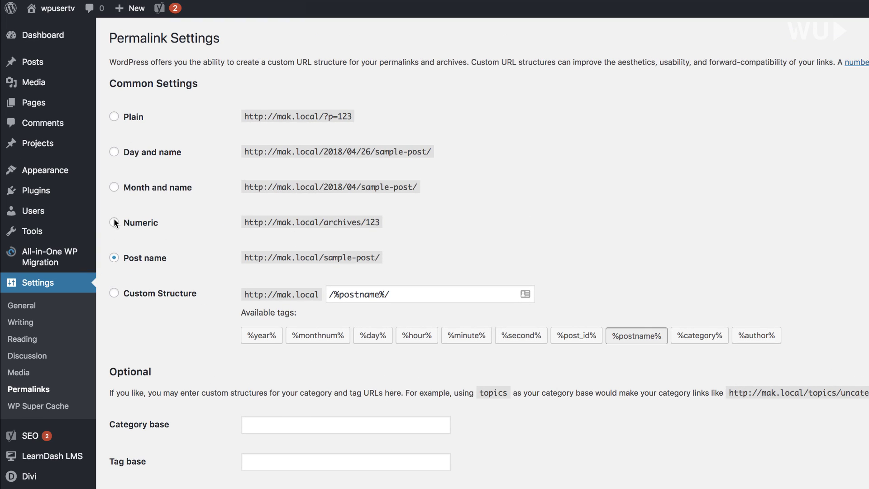
left_click(114, 222)
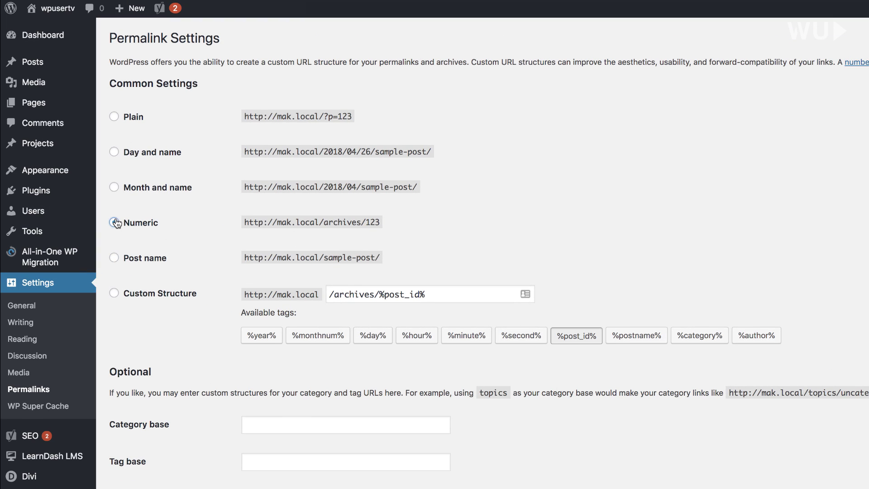
left_click(114, 257)
scroll(224, 417, "down", 15)
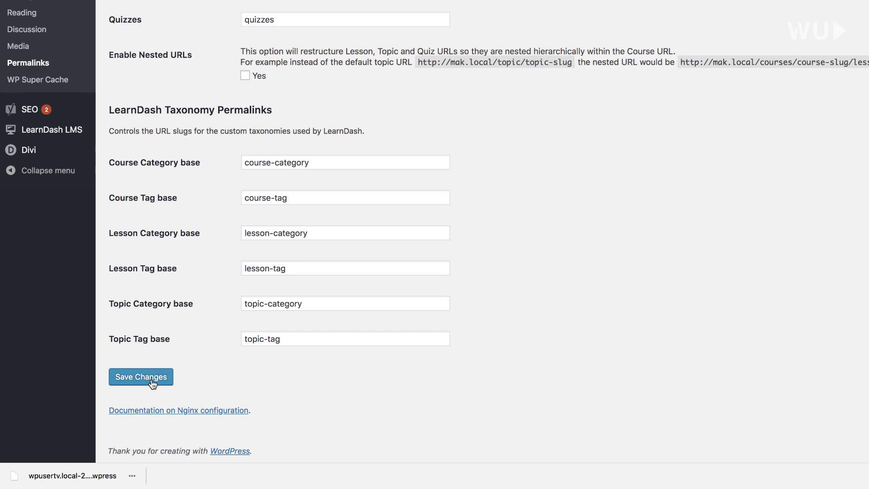
left_click(152, 380)
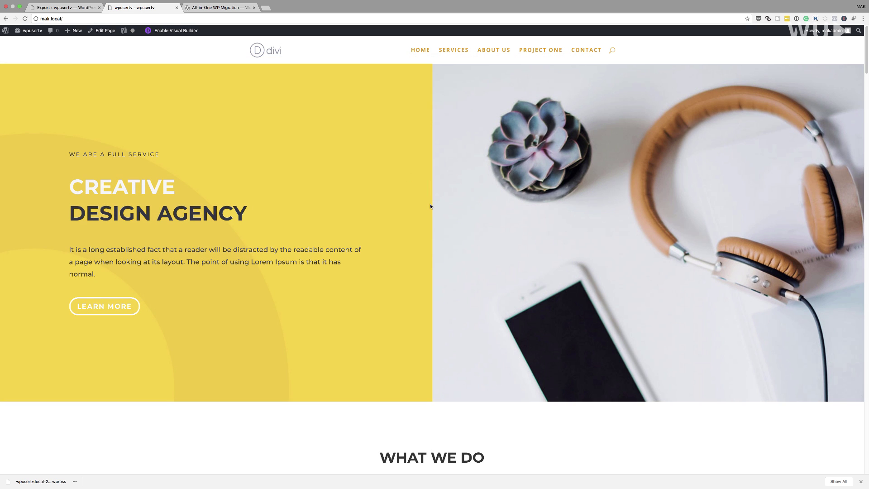
Scroll the mak.local front page showing the Divi Creative Design Agency site, then return to wpusertv's Export page.
scroll(444, 254, "down", 10)
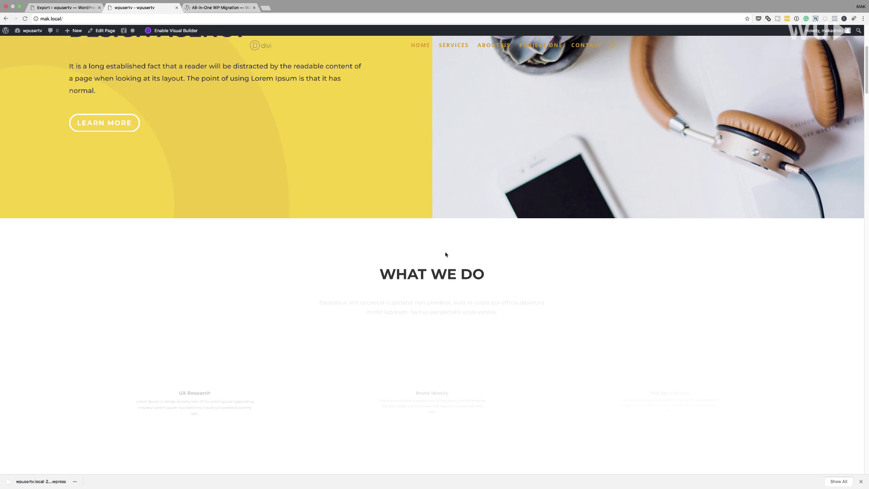
scroll(445, 254, "down", 3)
scroll(445, 254, "up", 15)
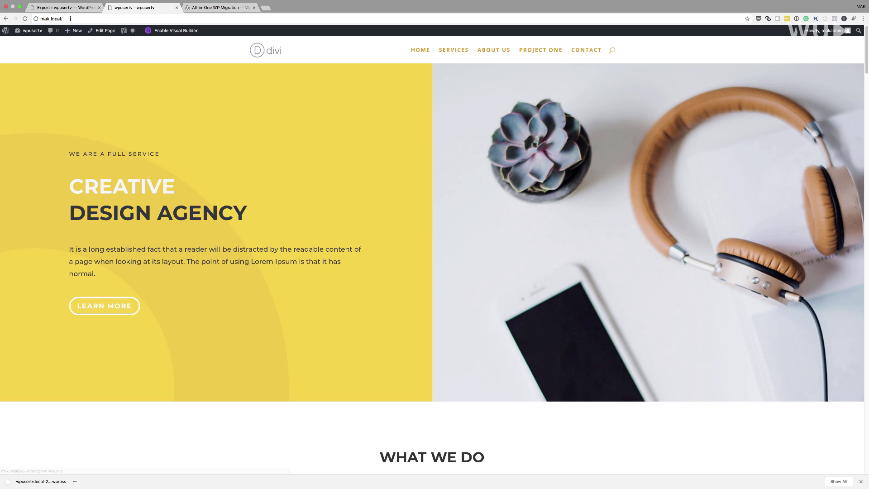
left_click(39, 19)
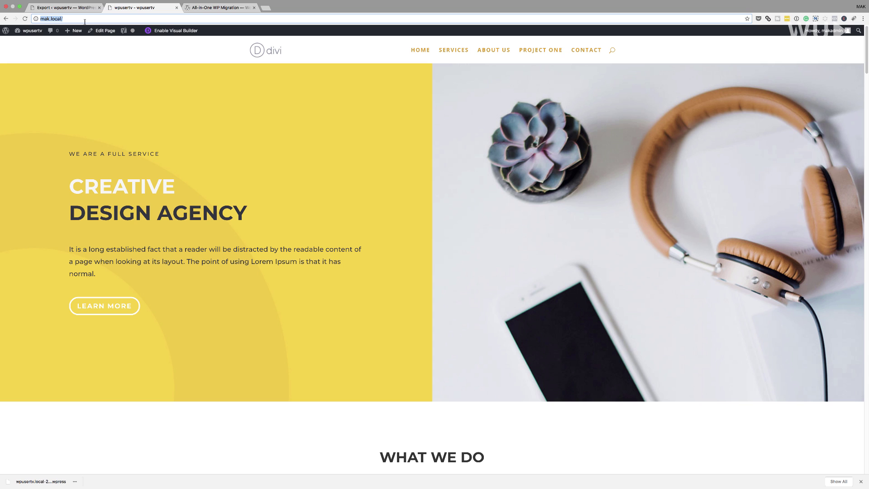
left_click(81, 8)
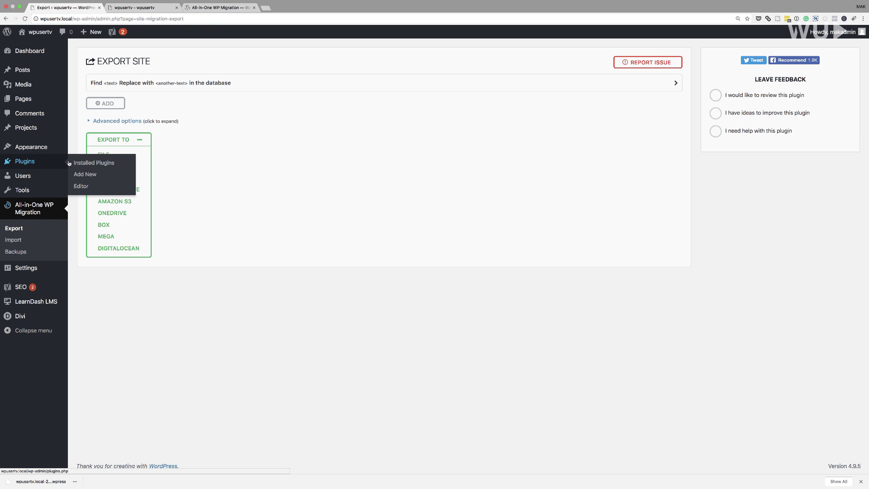
View the four installed plugins on wpusertv.local, then open mak.local's Installed Plugins list from its Dashboard.
left_click(92, 164)
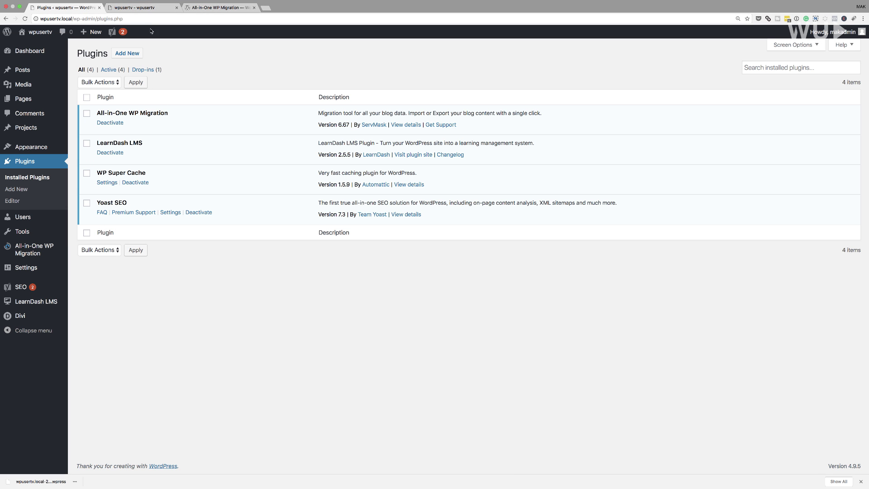
left_click(150, 8)
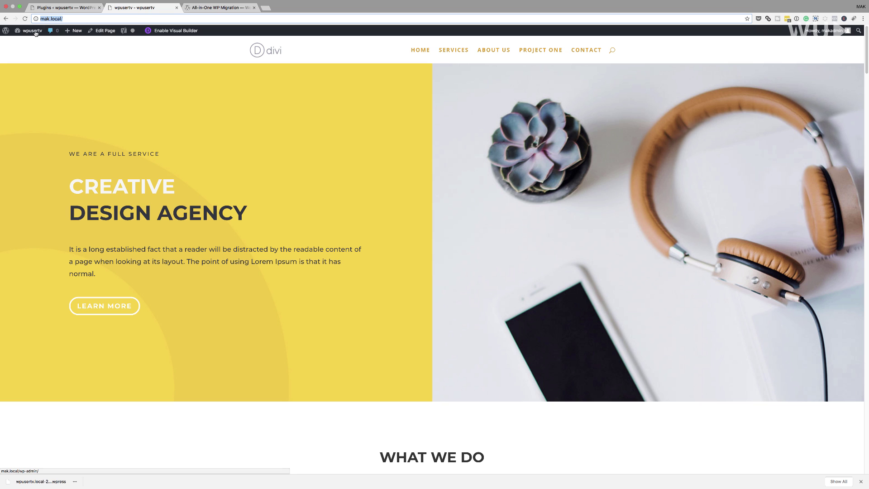
mouse_move(35, 33)
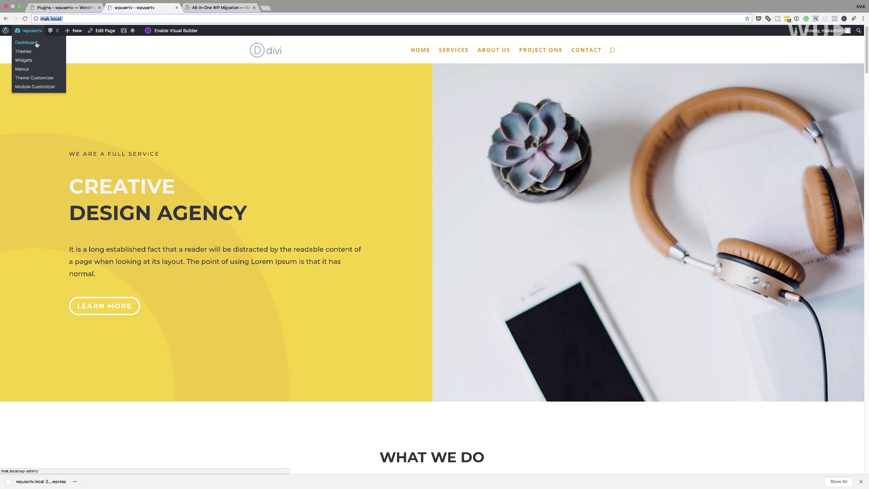
left_click(37, 44)
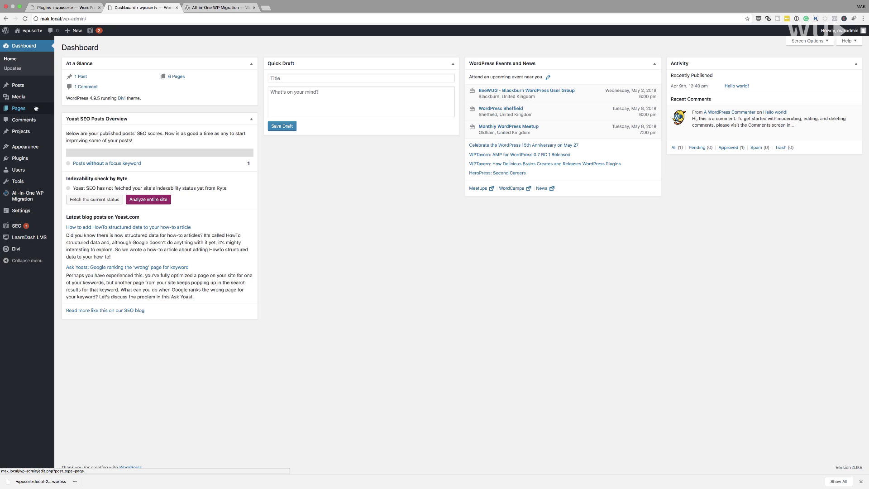
mouse_move(26, 162)
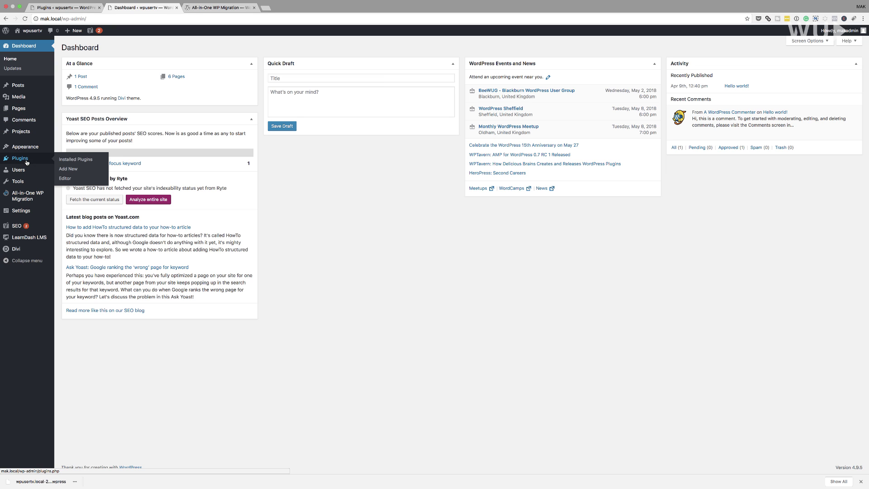
left_click(77, 161)
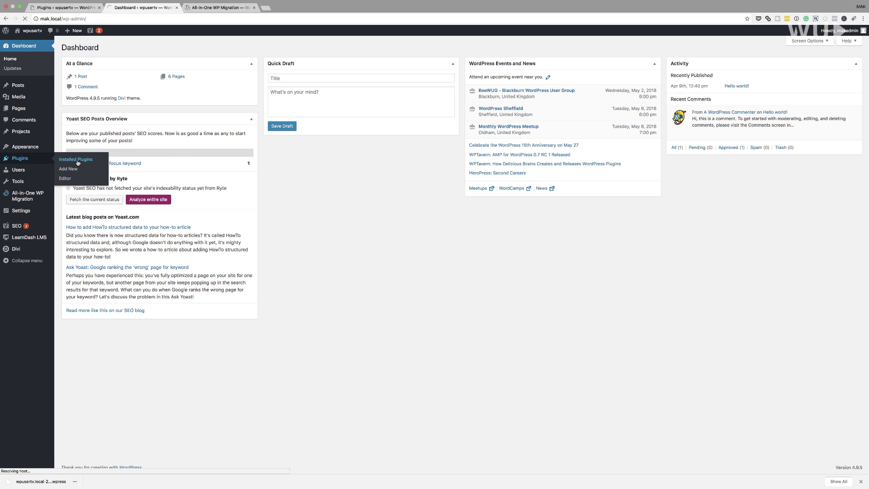